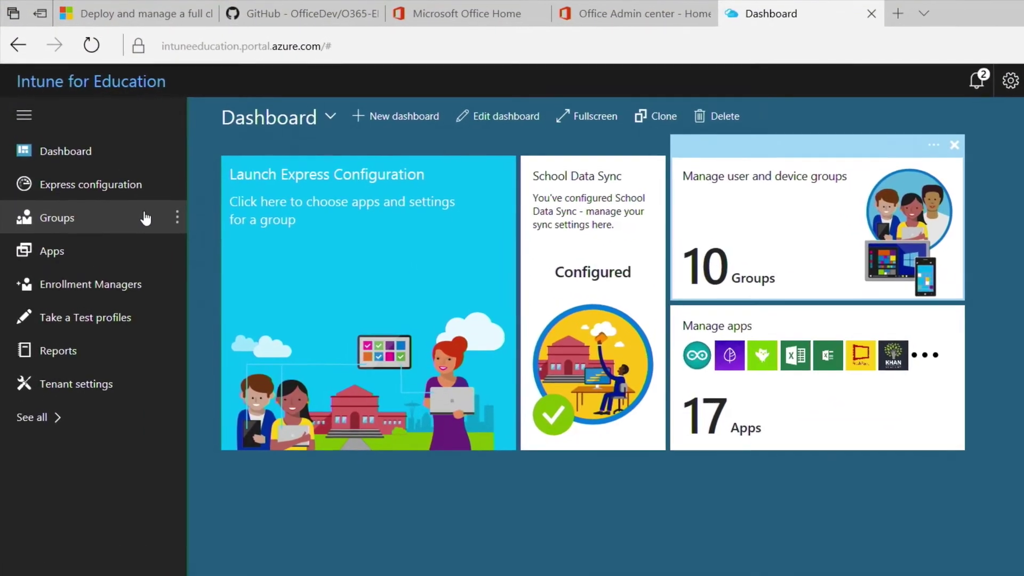
# Step: Go to the Groups page from the Intune for Education dashboard
pyautogui.click(145, 218)
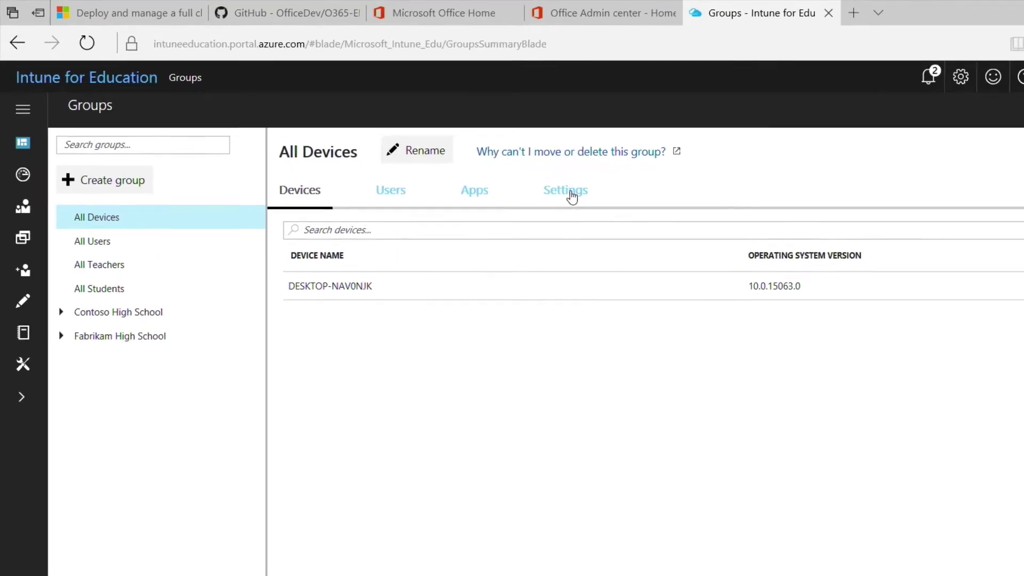
# Step: Show the All Devices group's settings and expand Basic device settings
pyautogui.click(571, 195)
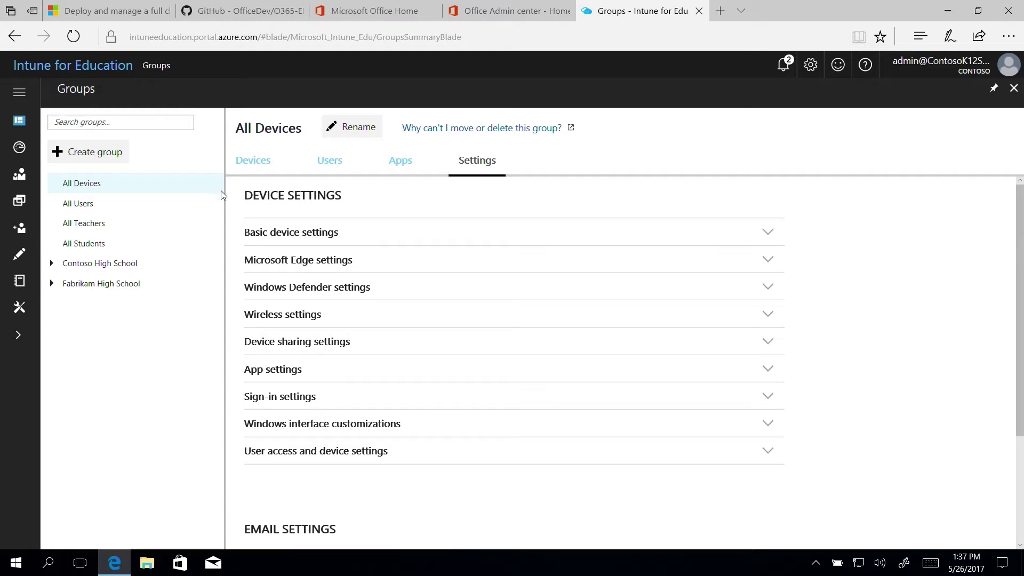
pyautogui.click(767, 235)
# Step: Set Send diagnostic data to Basic for All Devices and save
pyautogui.click(767, 437)
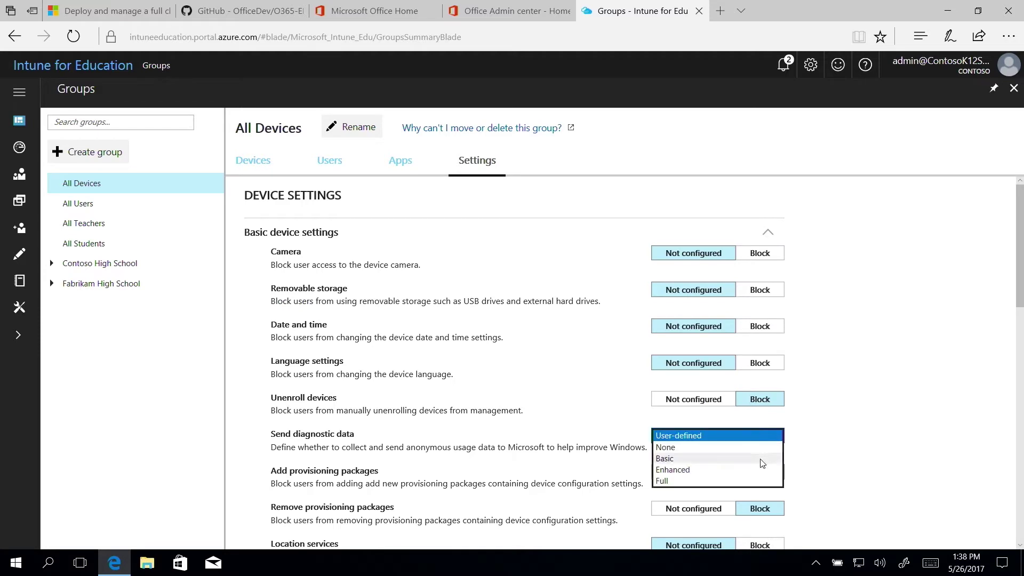
pyautogui.click(762, 460)
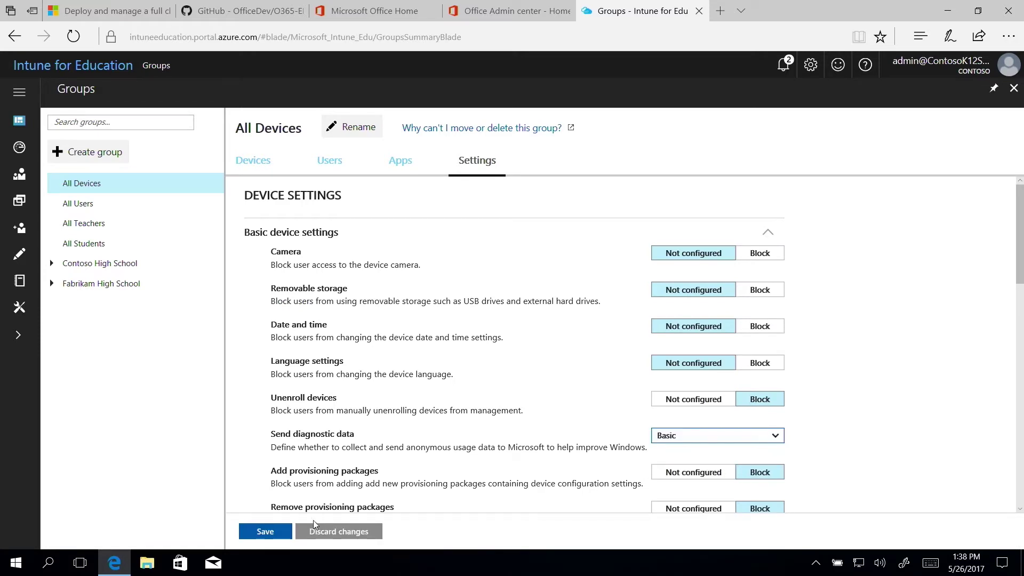
pyautogui.click(285, 533)
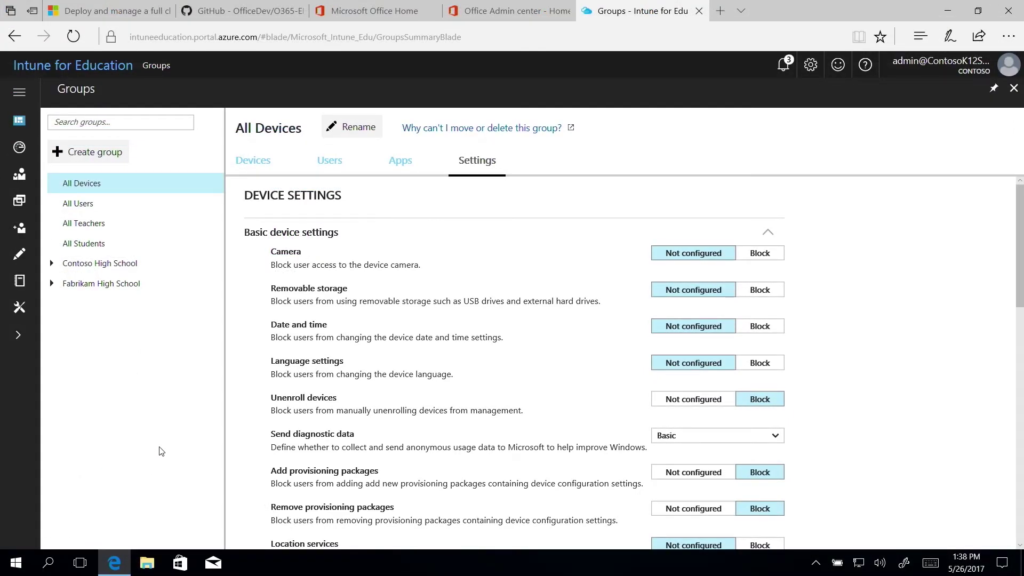
# Step: Open the Duolingo app's assigned groups from the Apps page
pyautogui.click(19, 202)
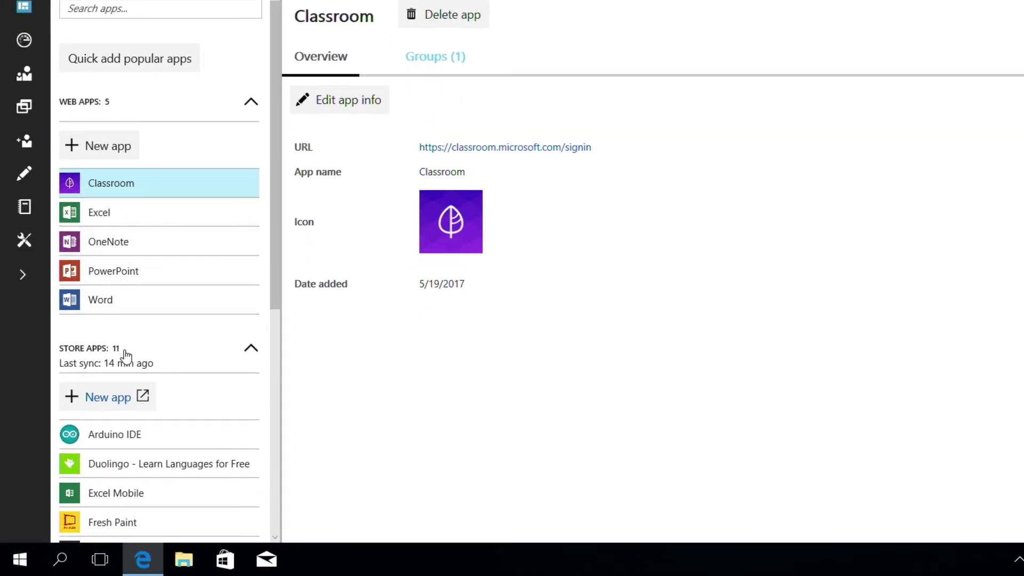
pyautogui.click(152, 454)
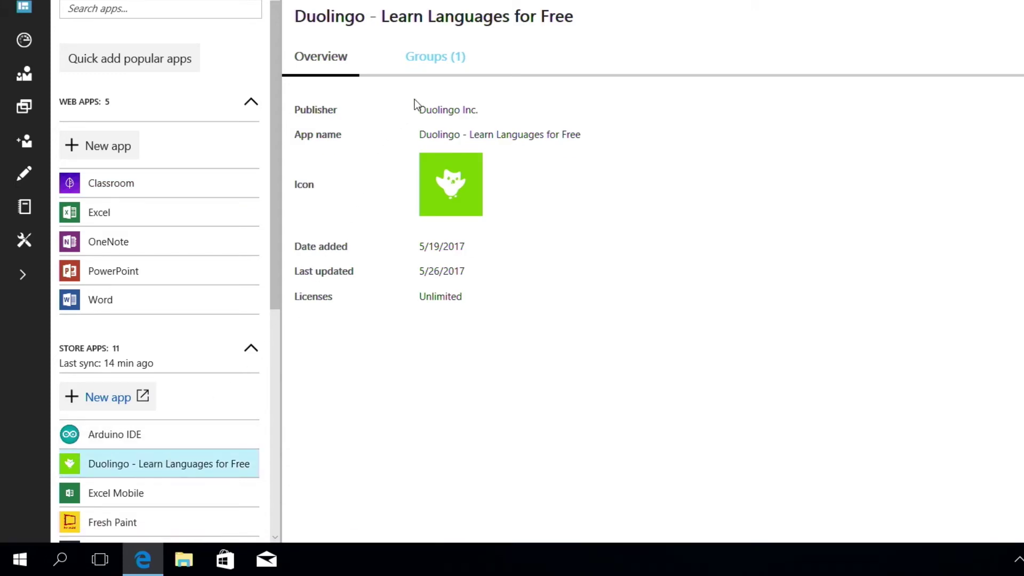
pyautogui.click(433, 63)
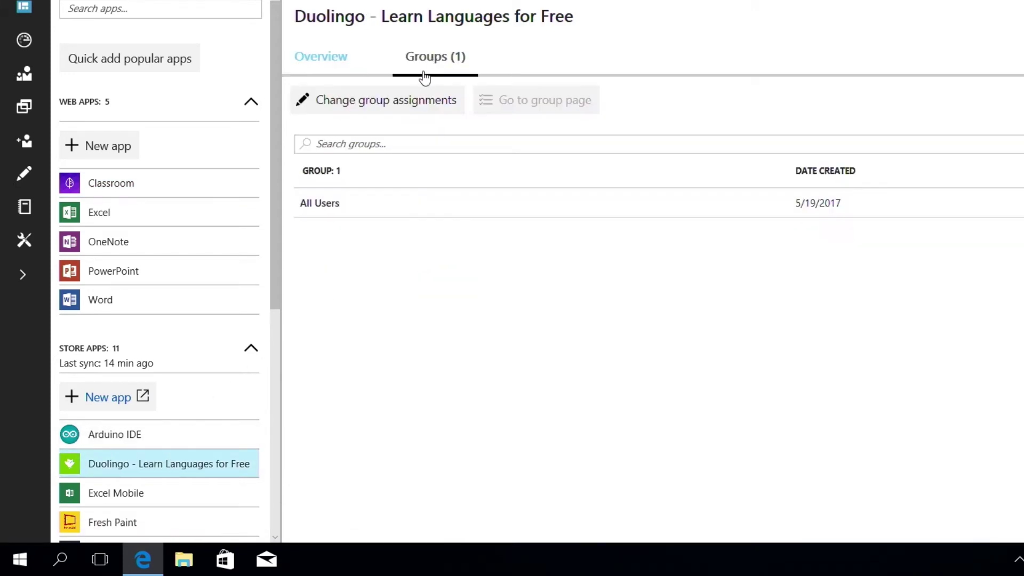
# Step: Remove the All Users group from Duolingo's assignments and save
pyautogui.click(430, 105)
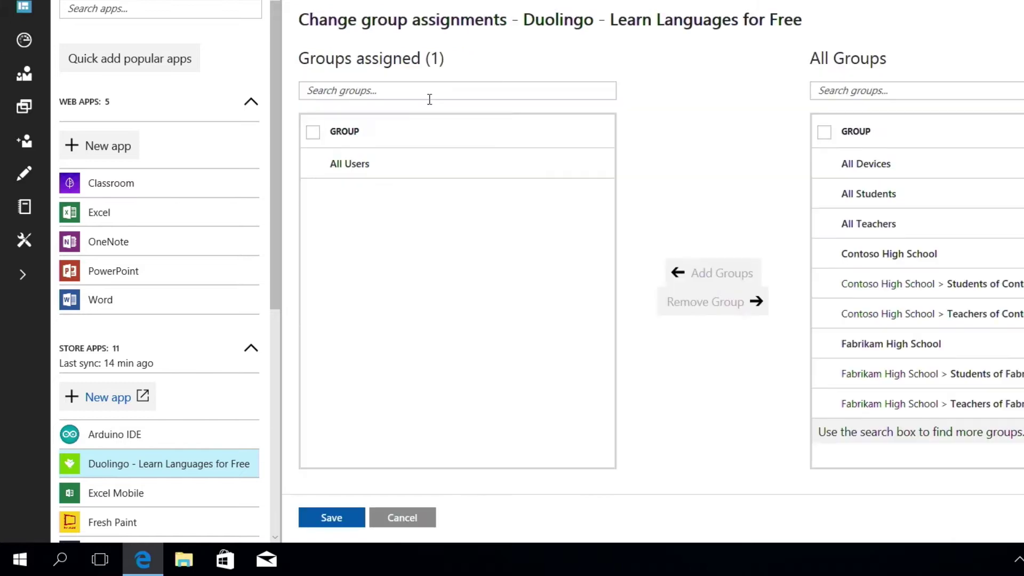
pyautogui.click(313, 165)
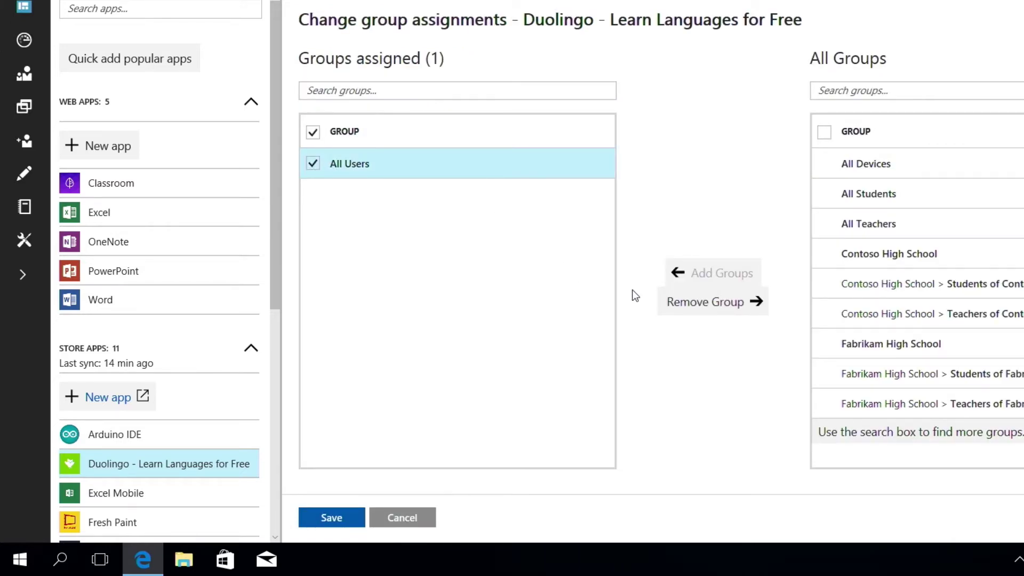
pyautogui.click(679, 304)
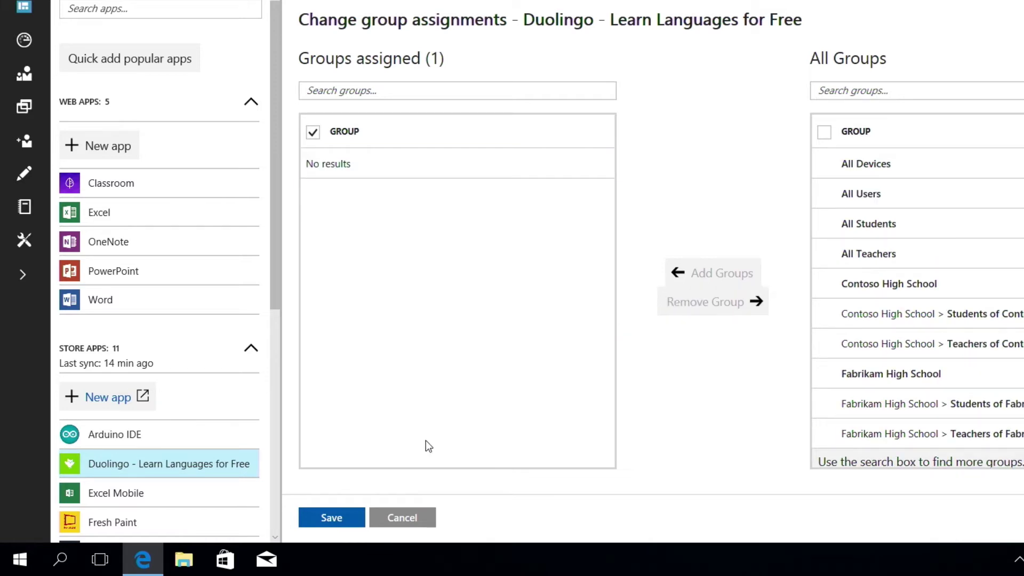
pyautogui.click(355, 518)
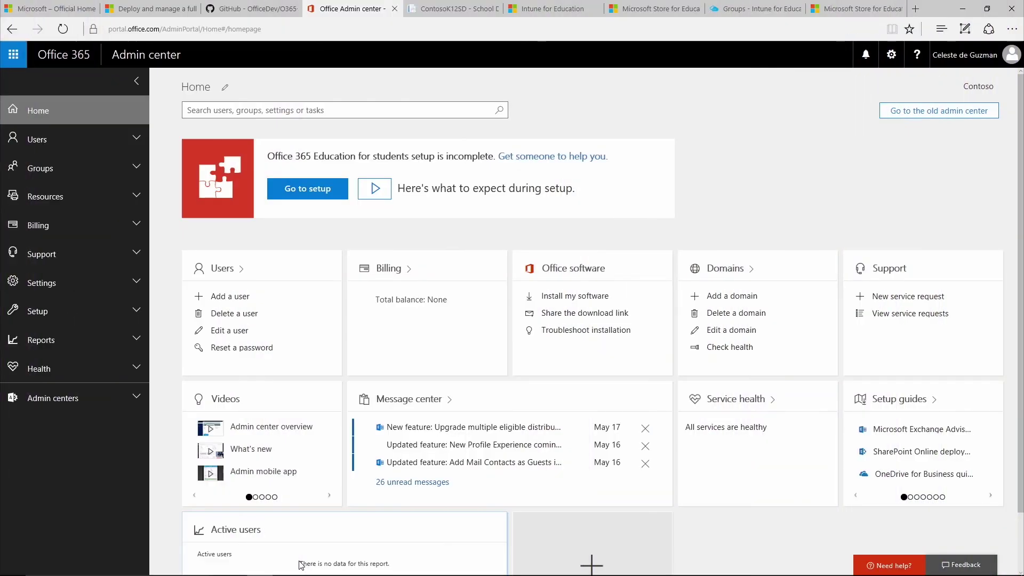
# Step: Expand the Admin centers list and scroll down to reach Azure AD
pyautogui.click(137, 401)
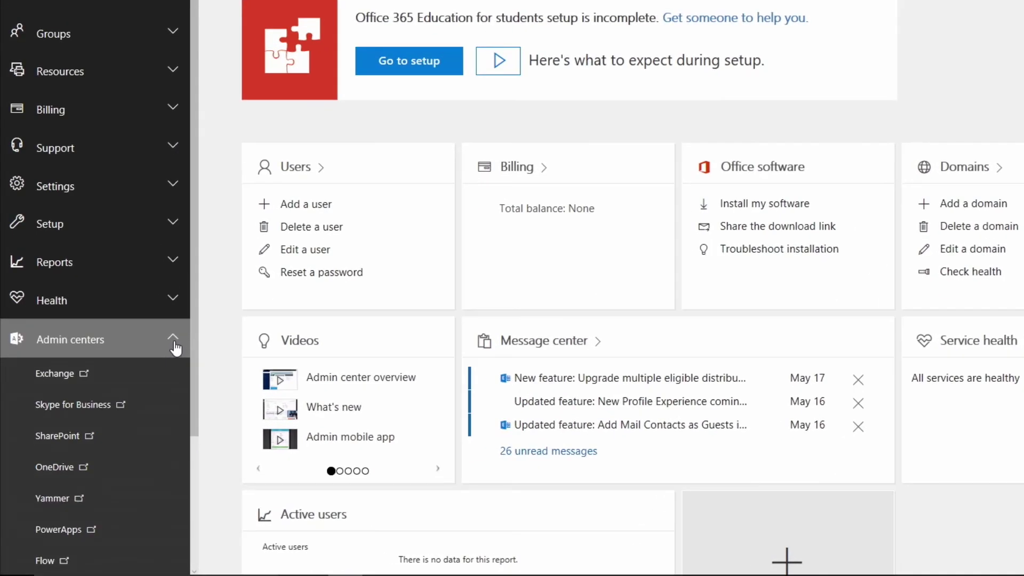
pyautogui.scroll(-3, 157, 392)
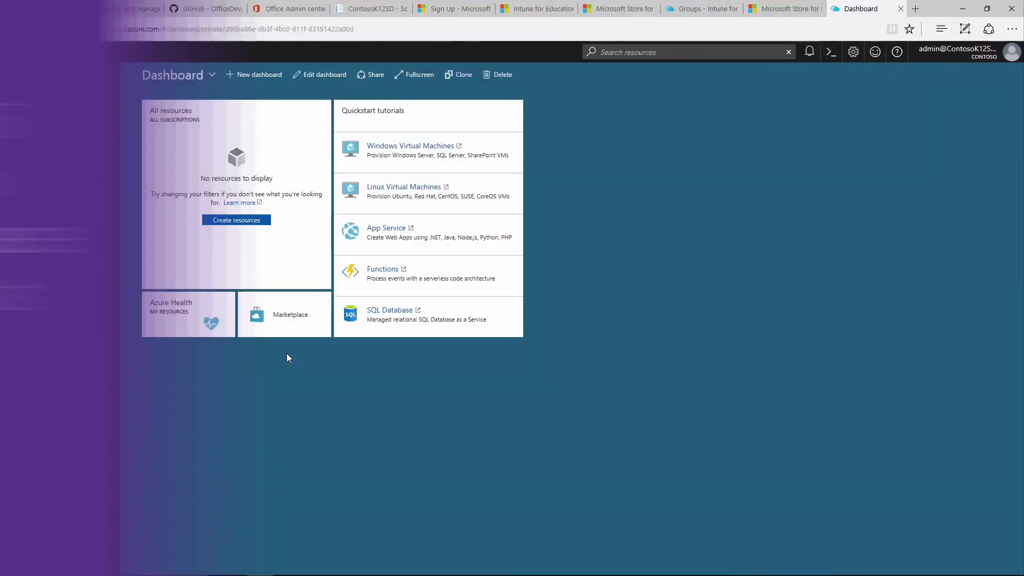
# Step: Go to Azure Active Directory's Users and groups device settings
pyautogui.click(133, 370)
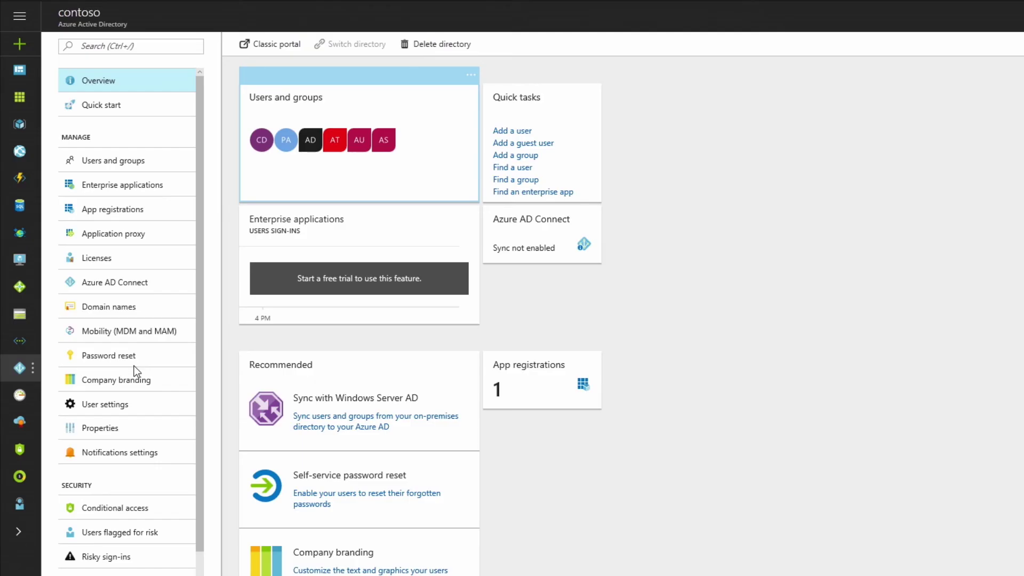
pyautogui.moveTo(358, 256)
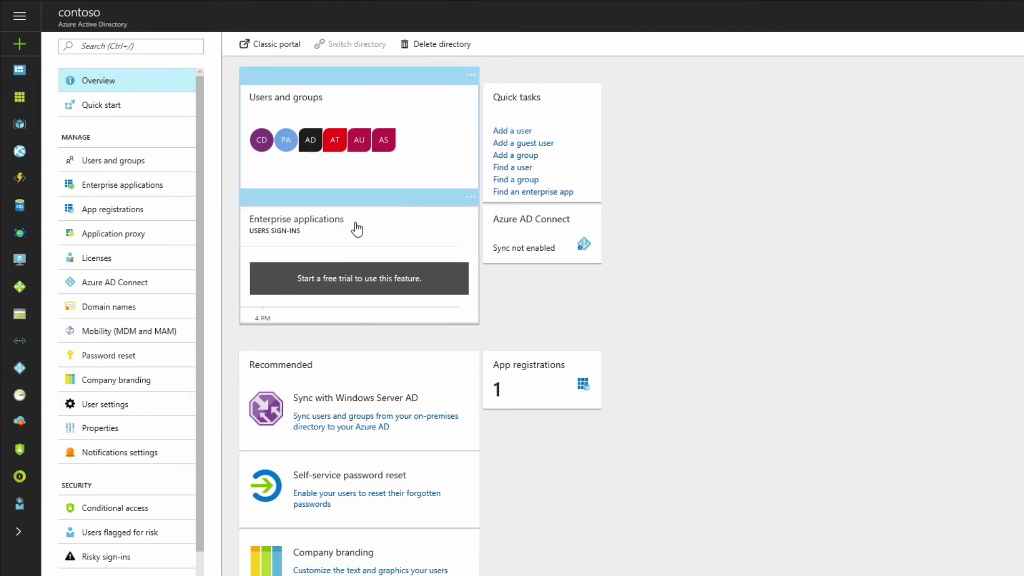
pyautogui.click(386, 176)
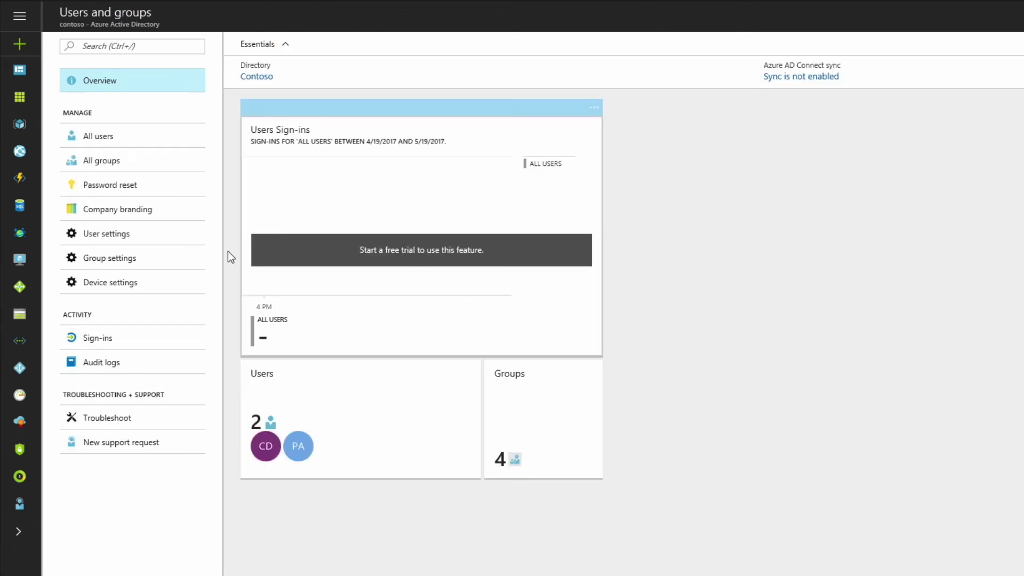
pyautogui.click(191, 284)
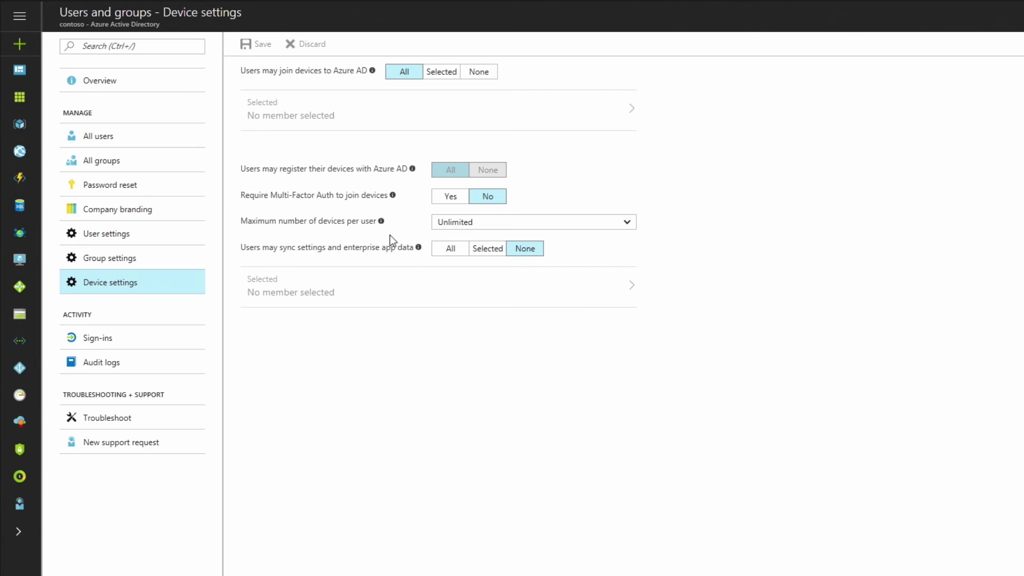
# Step: Keep Unlimited devices per user, let All users sync settings and app data, and save
pyautogui.click(629, 224)
pyautogui.click(629, 223)
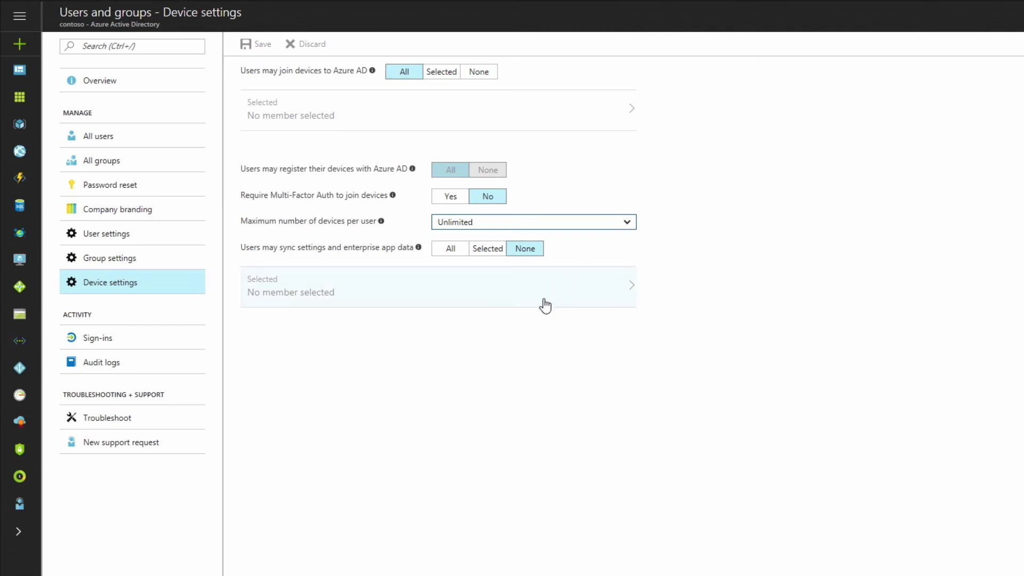
pyautogui.click(456, 252)
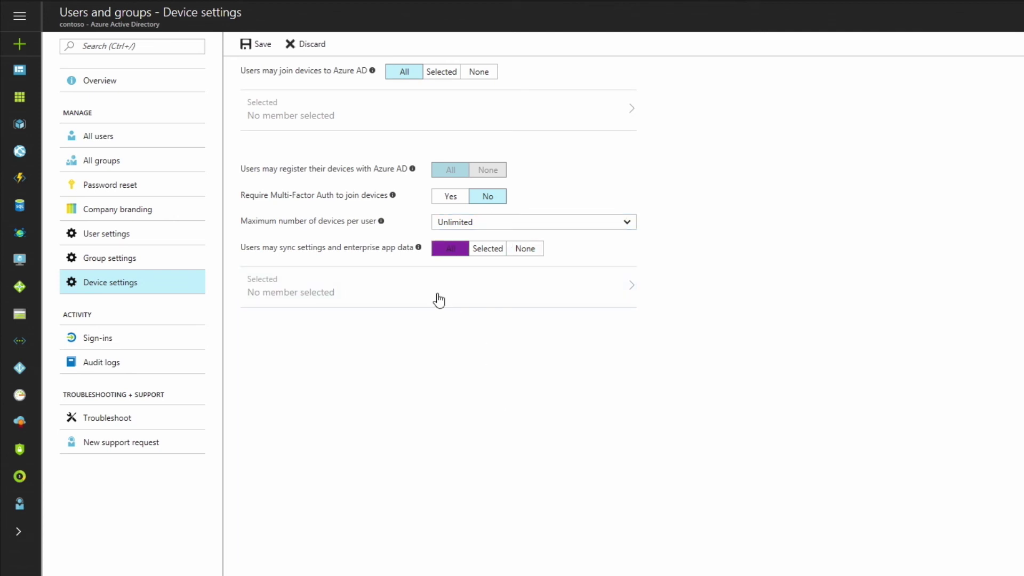
pyautogui.click(264, 48)
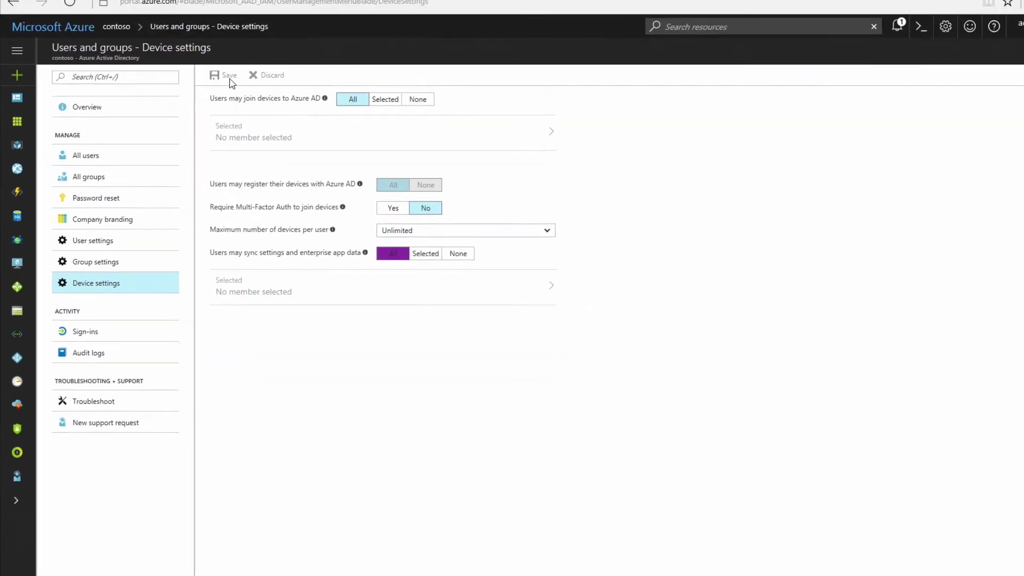